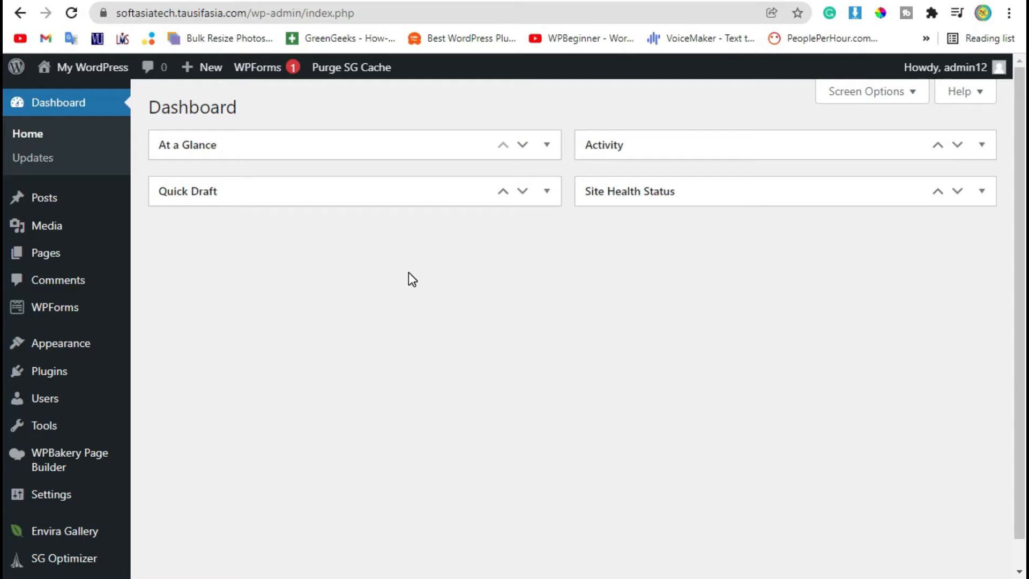
Choose visual-composer-kit.zip from the WordPress documents folder as the new plugin to upload
mouse_move(48, 376)
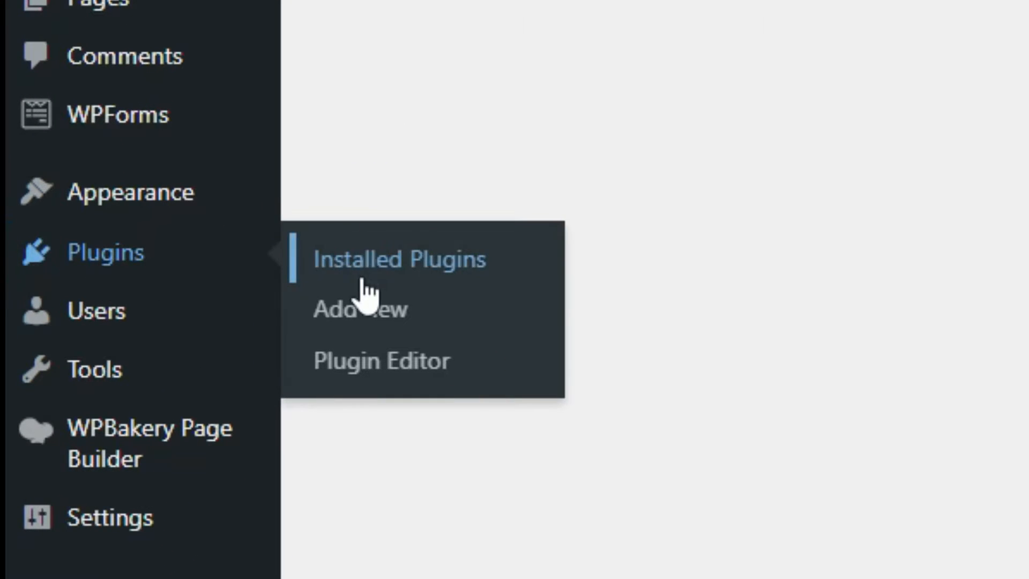
click(356, 313)
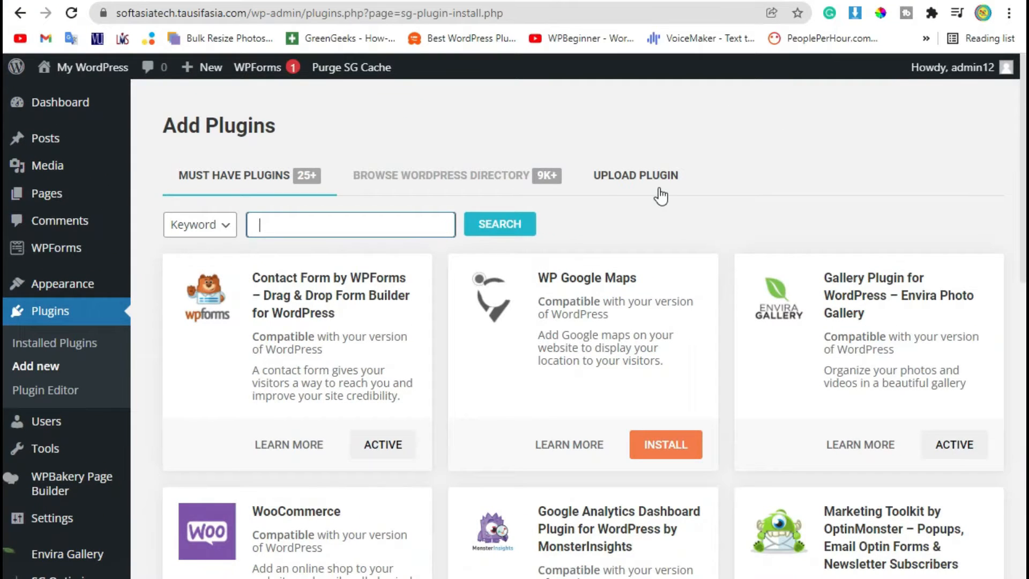
click(667, 178)
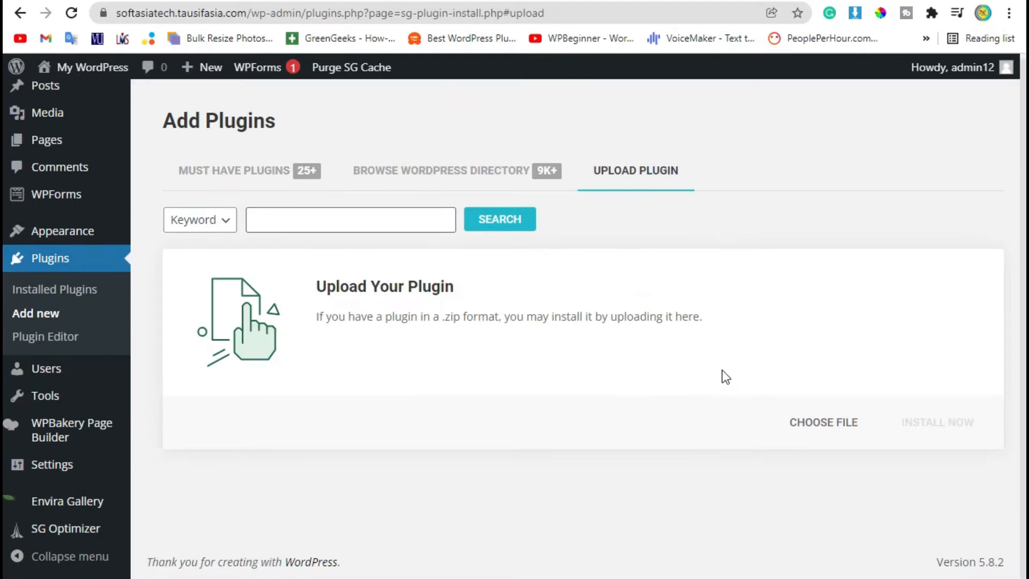
click(820, 423)
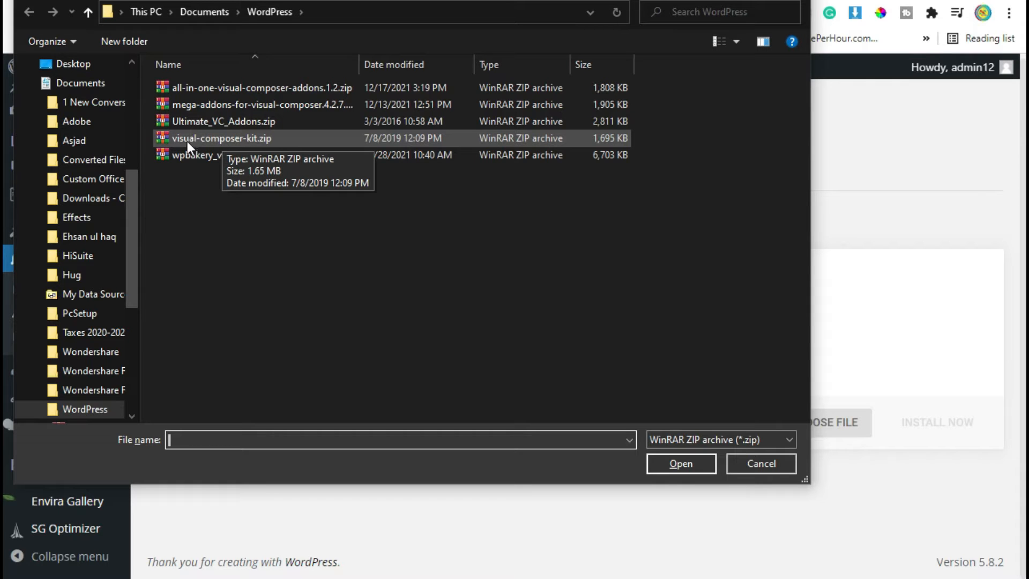
double_click(262, 138)
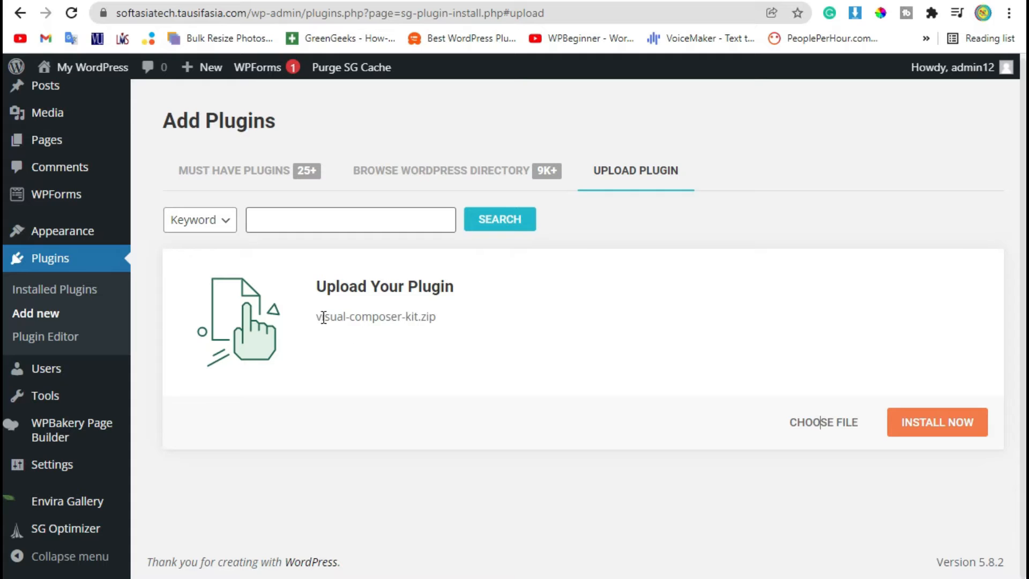
Install the uploaded visual-composer-kit.zip plugin and activate it
drag(315, 317, 440, 318)
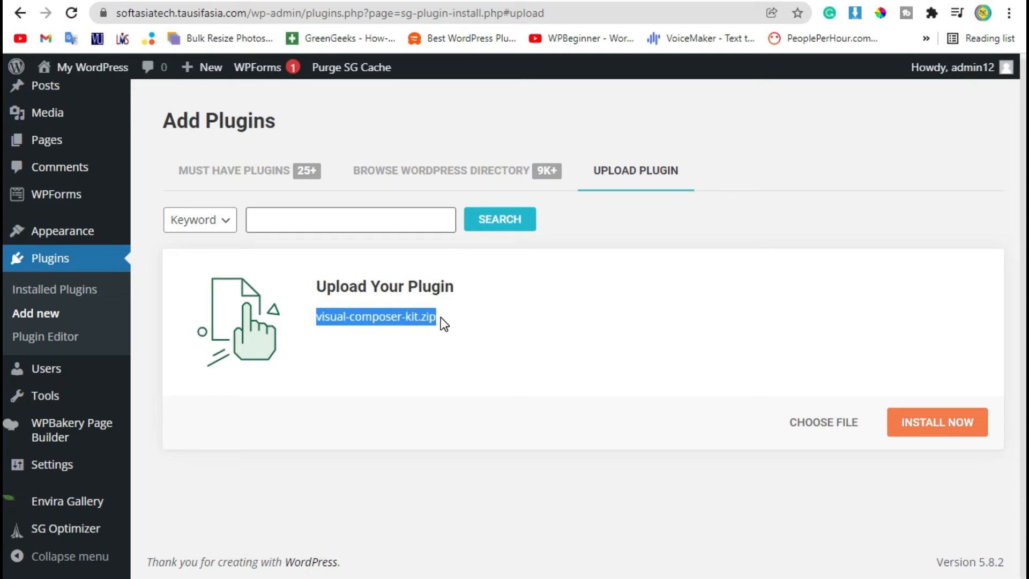
click(440, 317)
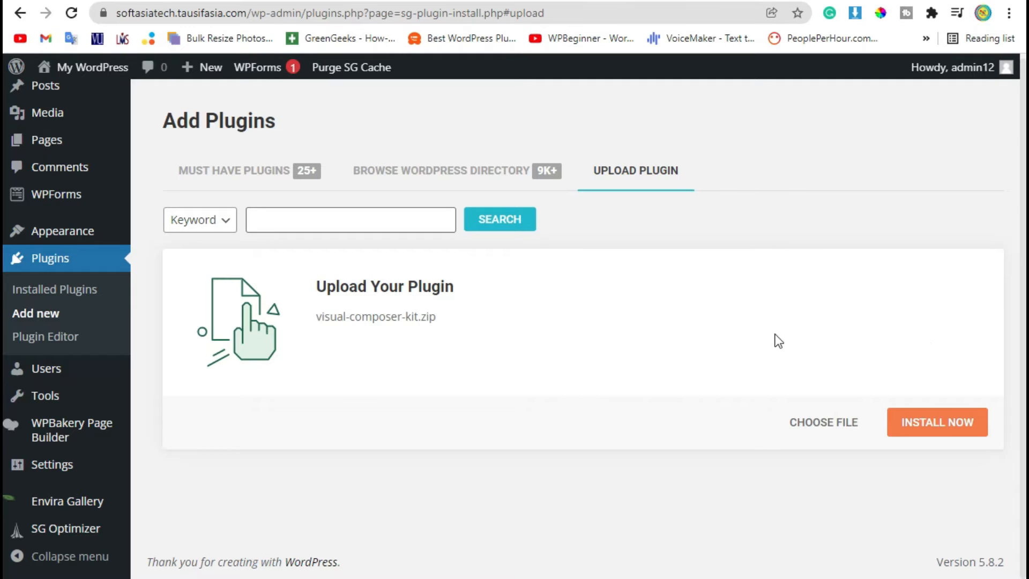
click(940, 423)
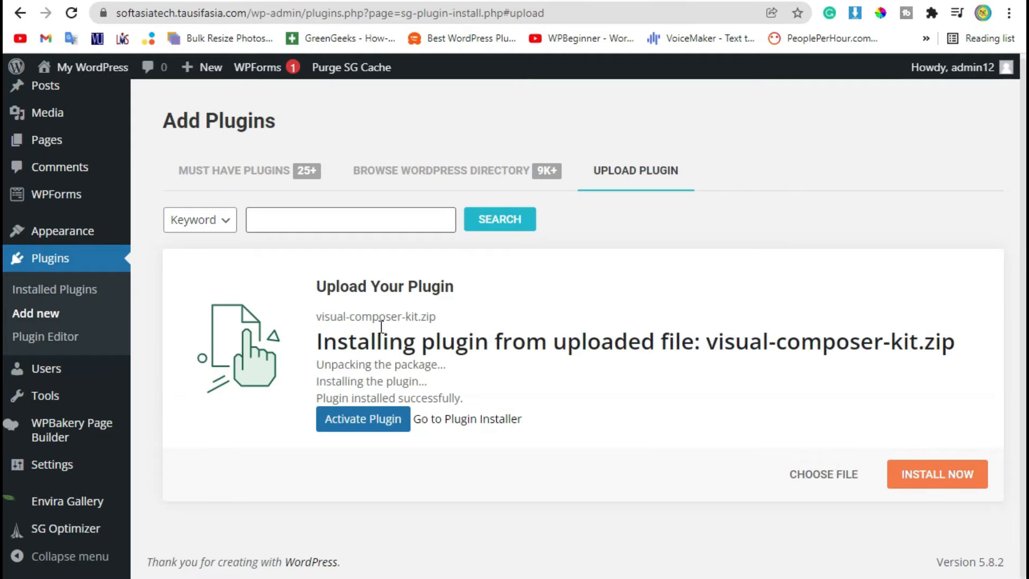
click(397, 423)
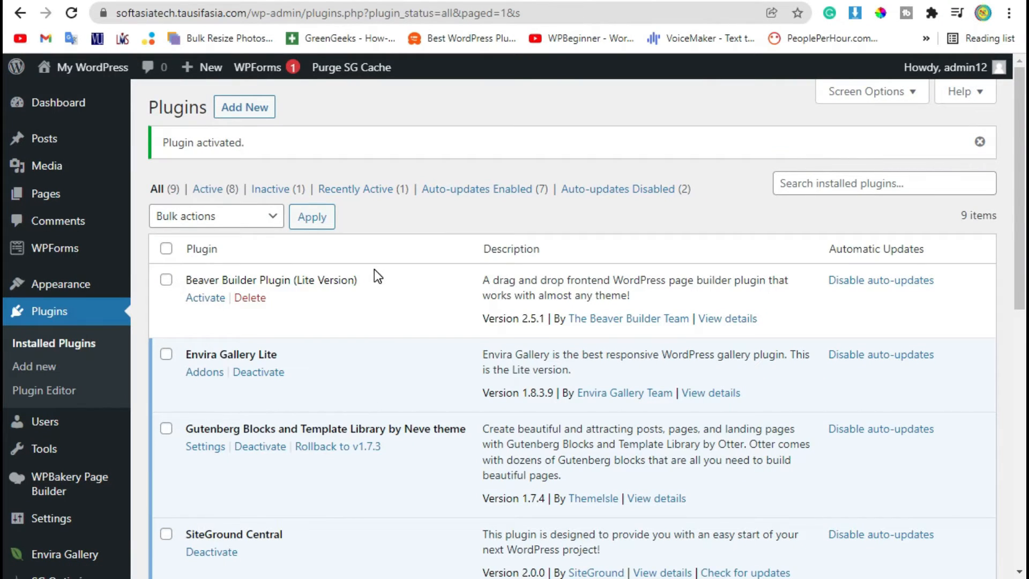
Return to the dashboard, then create and publish a new post titled "TILT HOVER"
mouse_move(63, 113)
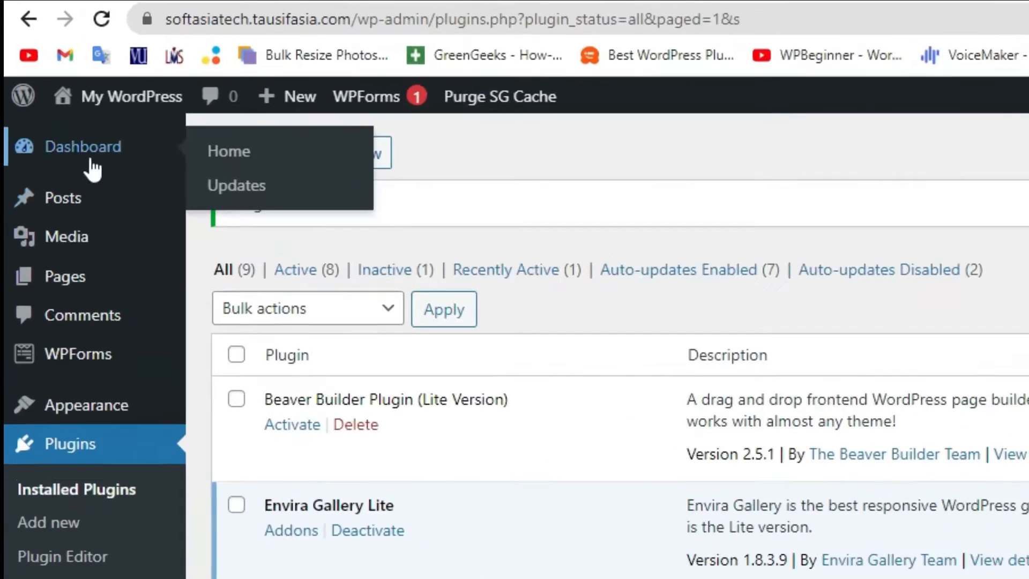
click(91, 161)
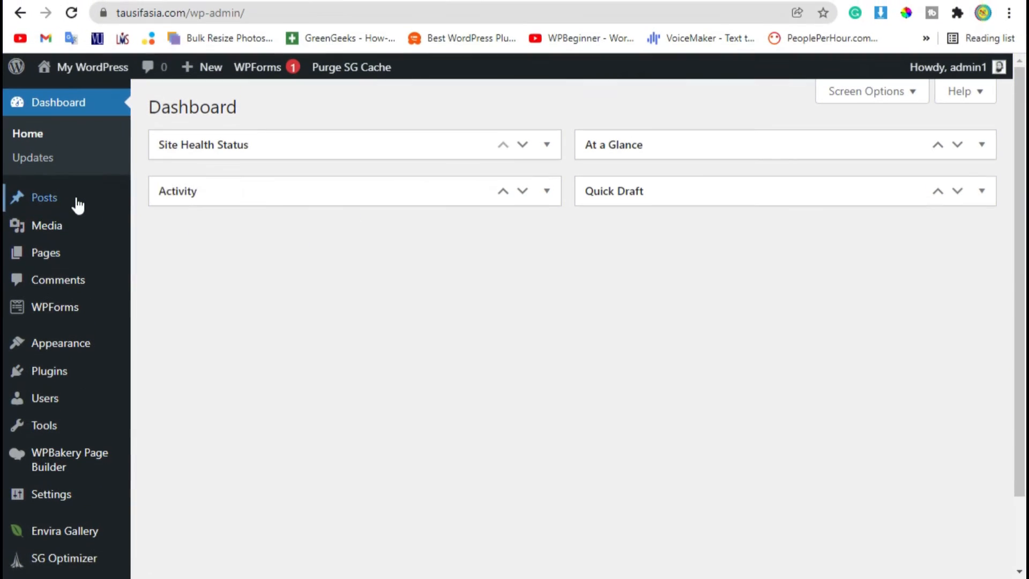
mouse_move(76, 204)
click(216, 231)
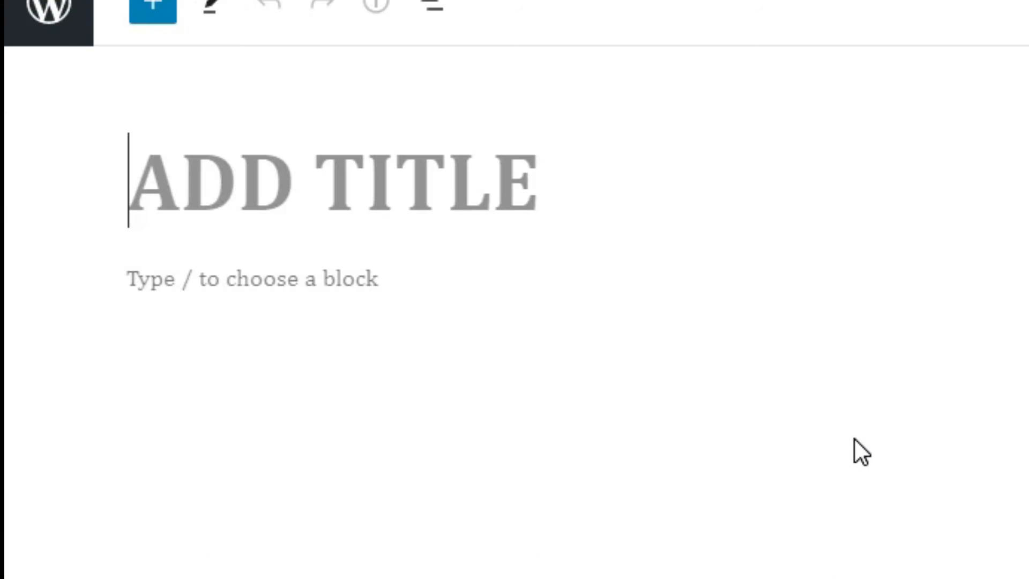
text(TI)
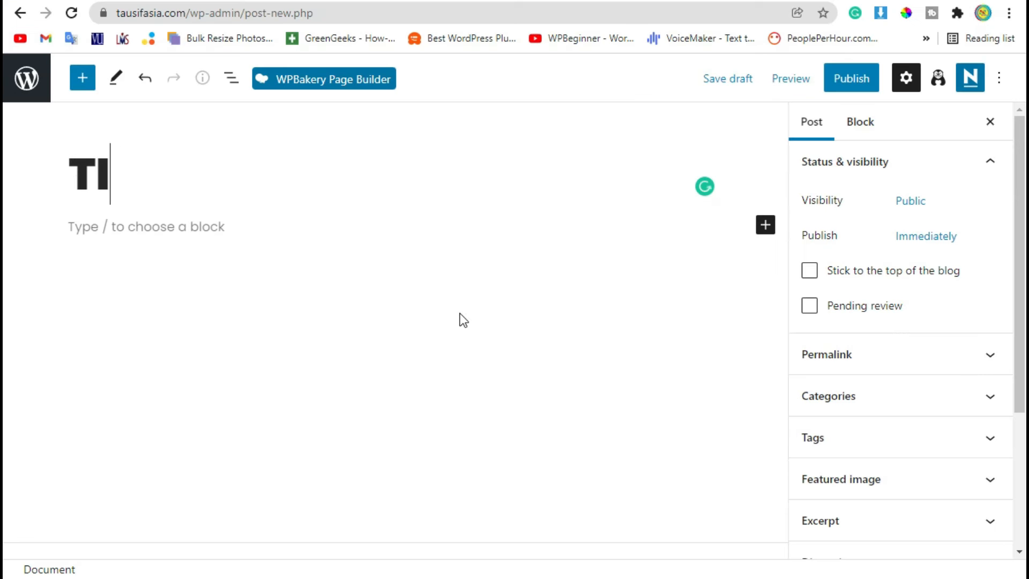
text(LT HOVER)
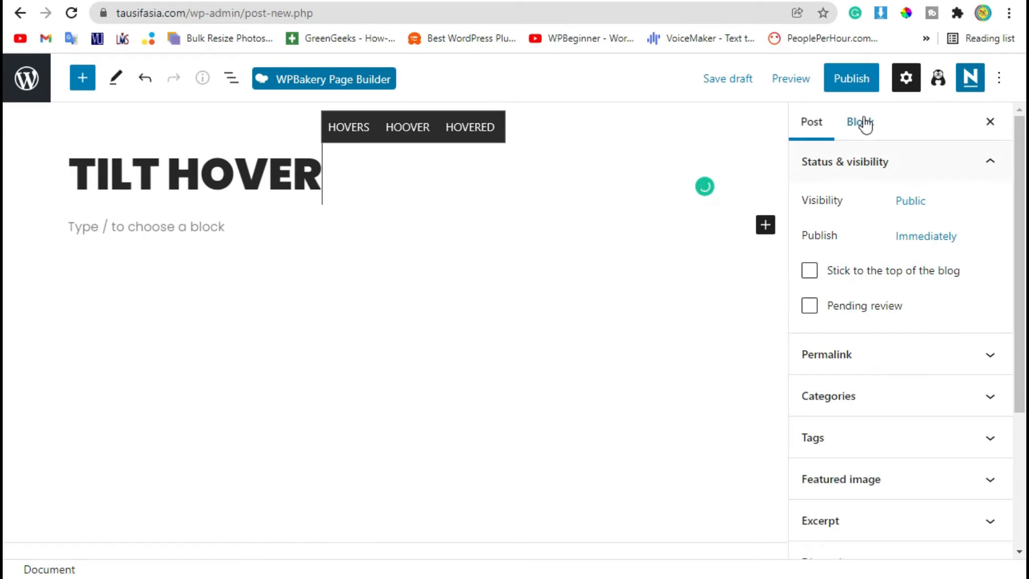
click(843, 88)
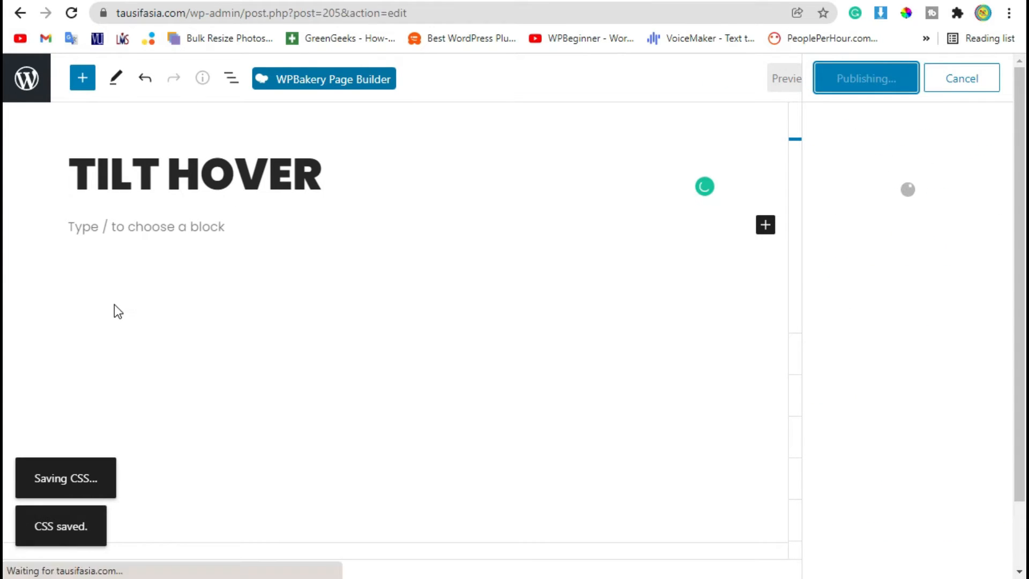
Open the post in the WPBakery backend editor and add the Tilt Hover element from KIT Addons
click(341, 79)
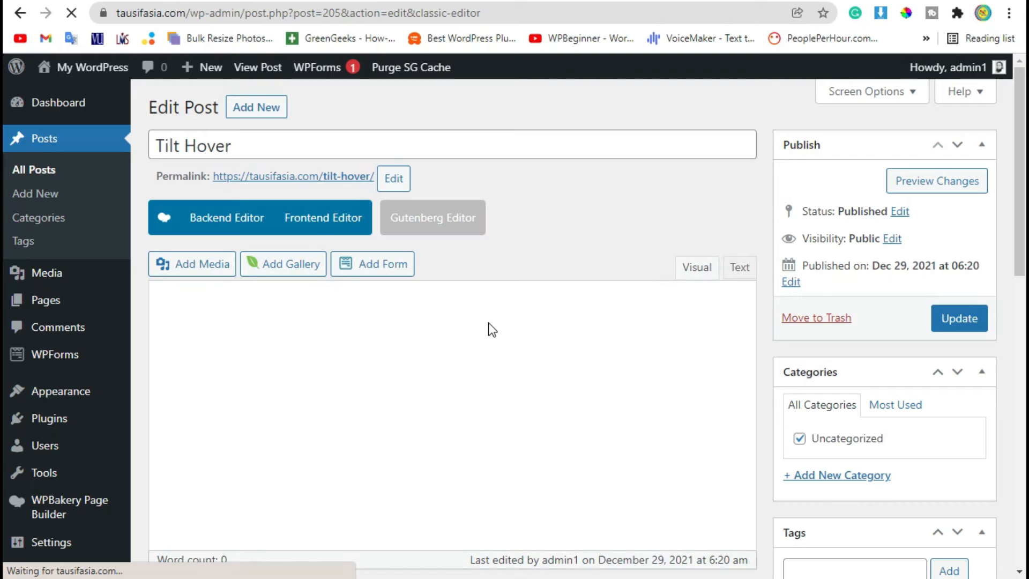
click(232, 217)
scroll(354, 504, down, 2)
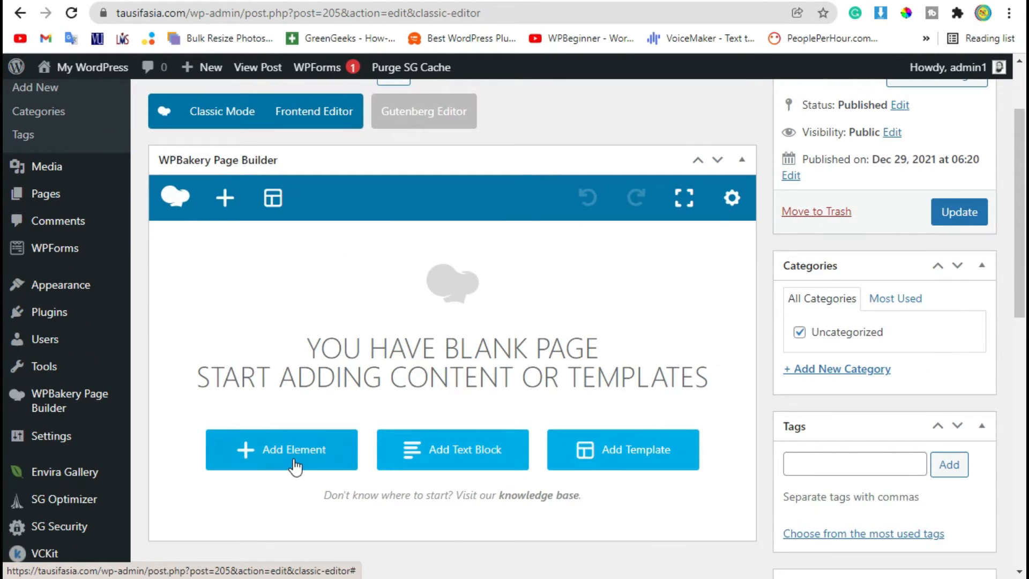
click(273, 443)
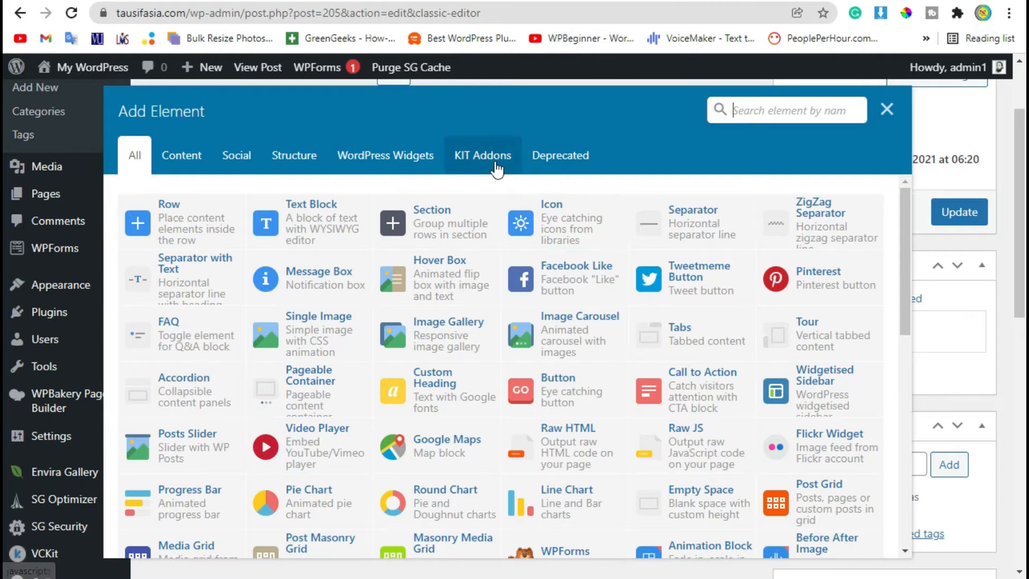
click(489, 162)
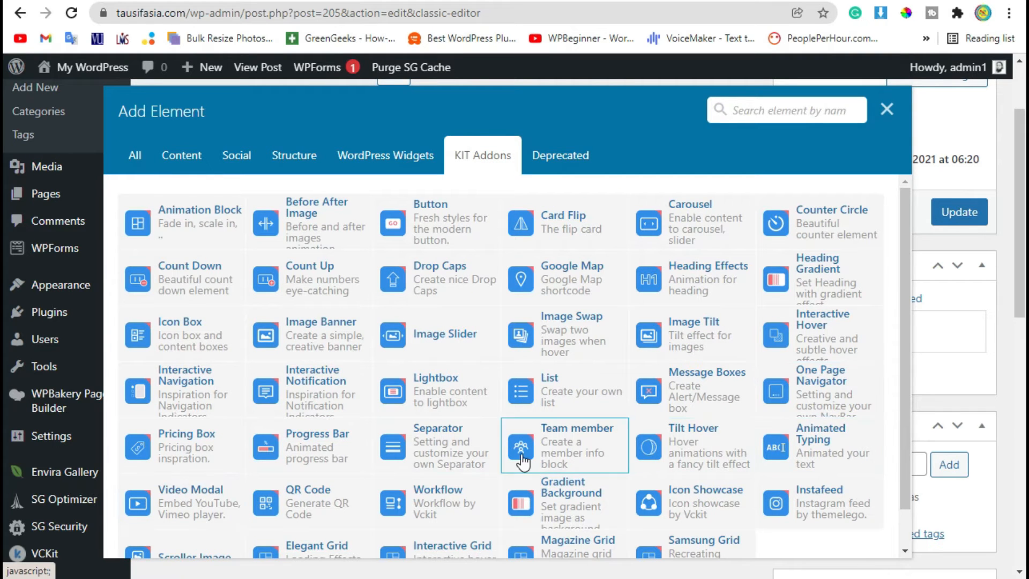
click(685, 452)
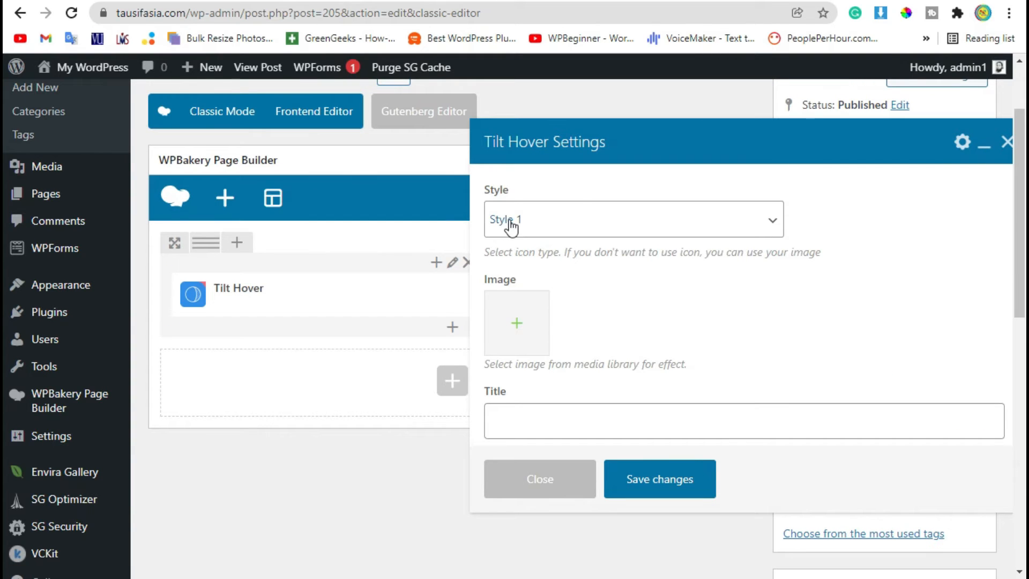
Set the element's style to Style 1 and its image to the media library photo of the traveller with a suitcase
double_click(496, 189)
click(576, 219)
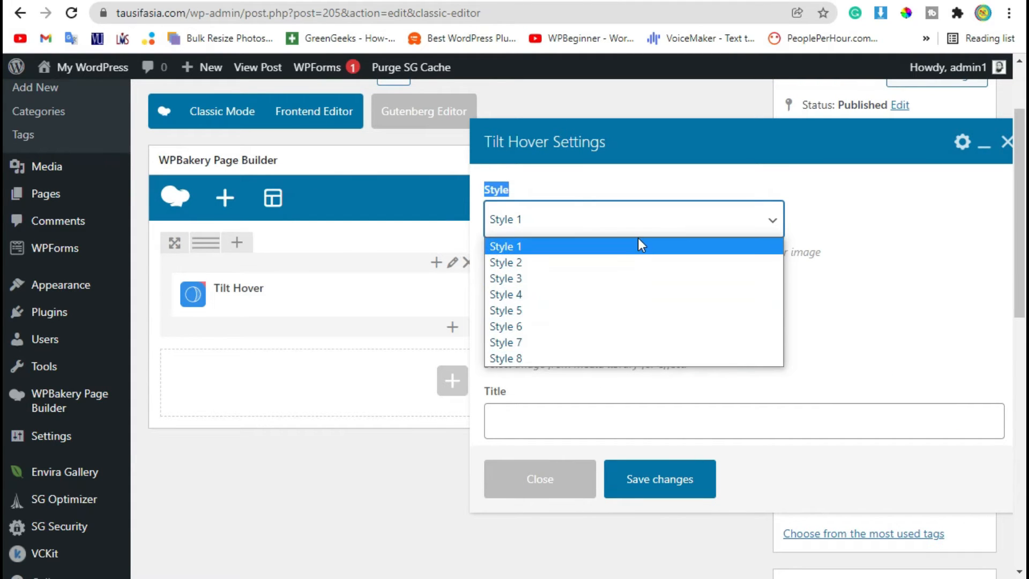
click(625, 246)
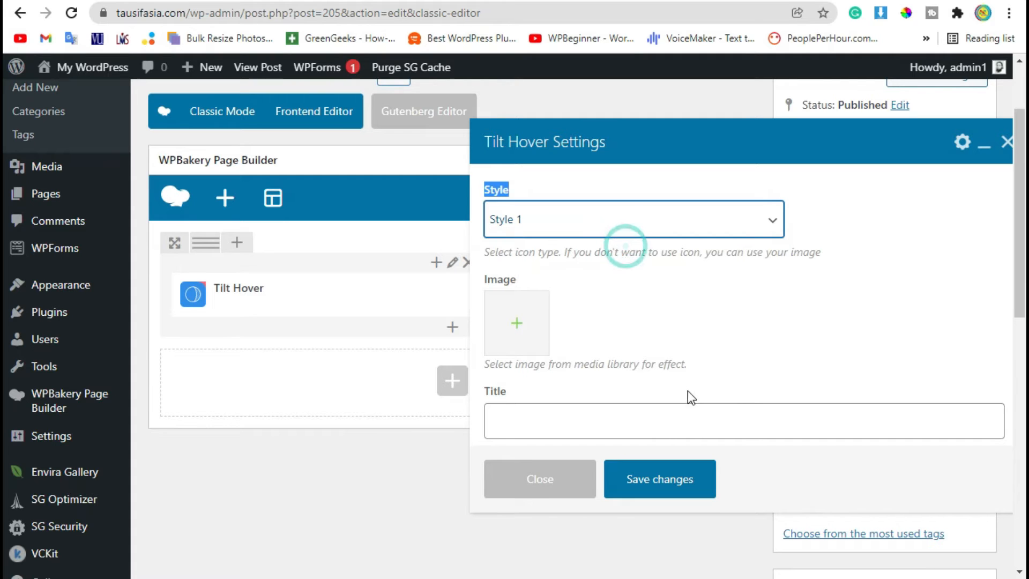
click(532, 323)
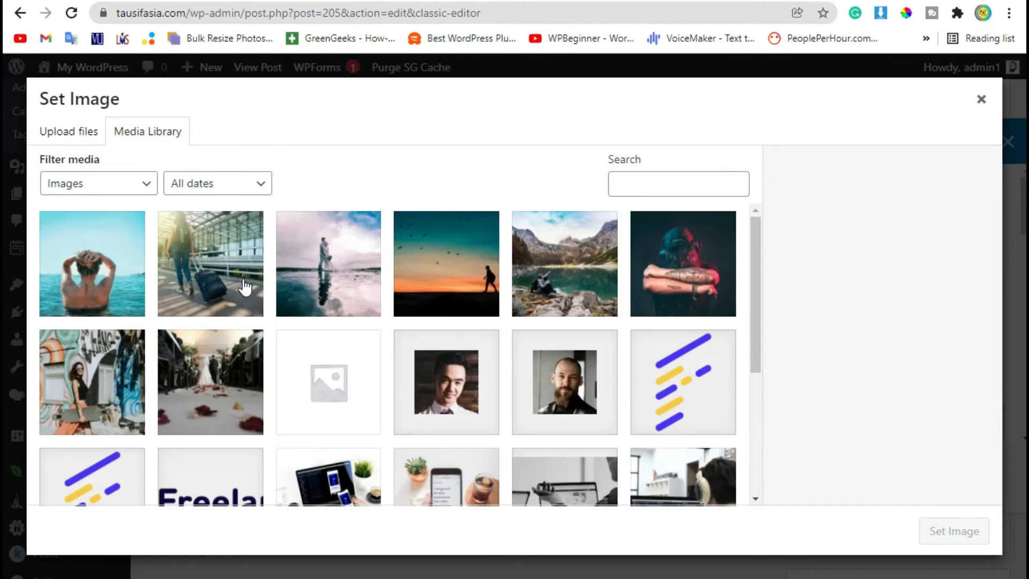
click(245, 286)
click(954, 531)
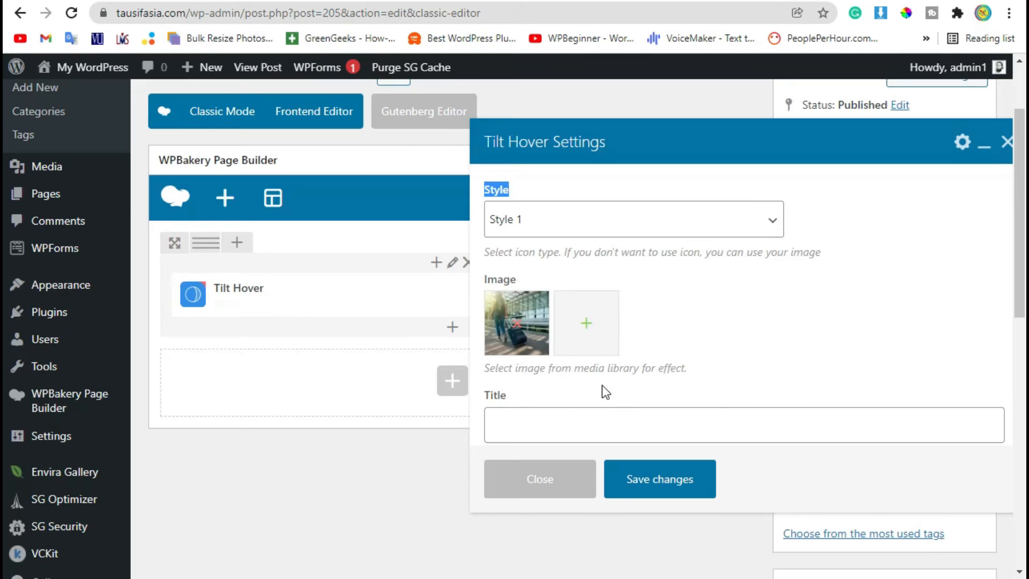
Enter "Leaving The Home" as the title of the Tilt Hover element
scroll(600, 384, down, 2)
double_click(491, 289)
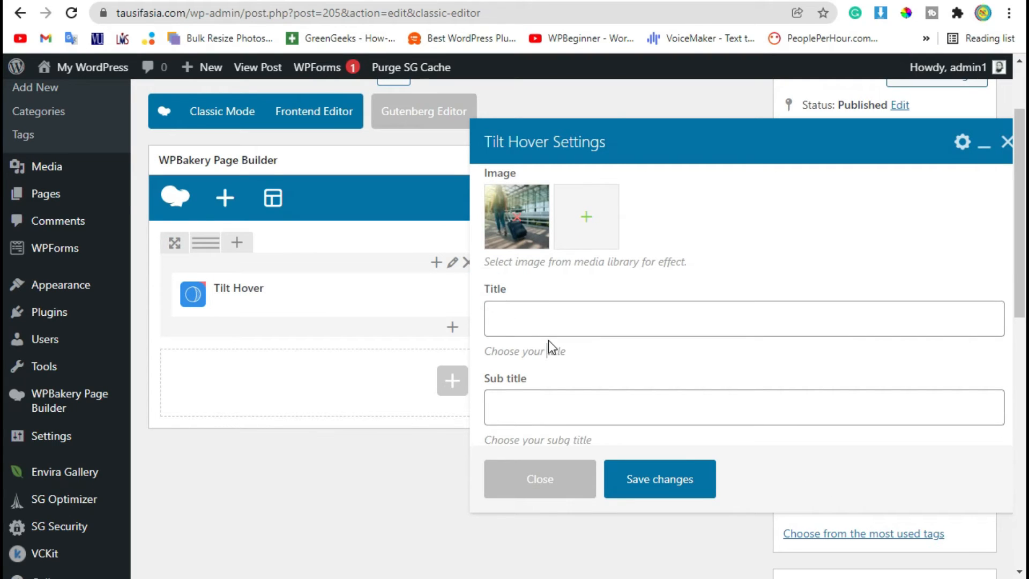
click(516, 319)
text(Lea)
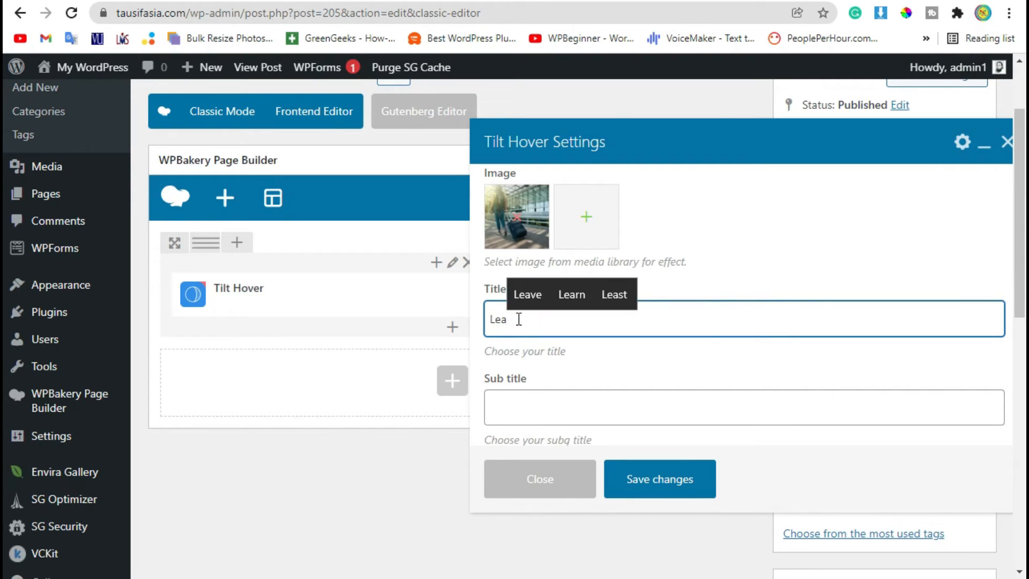
text(ving The Home)
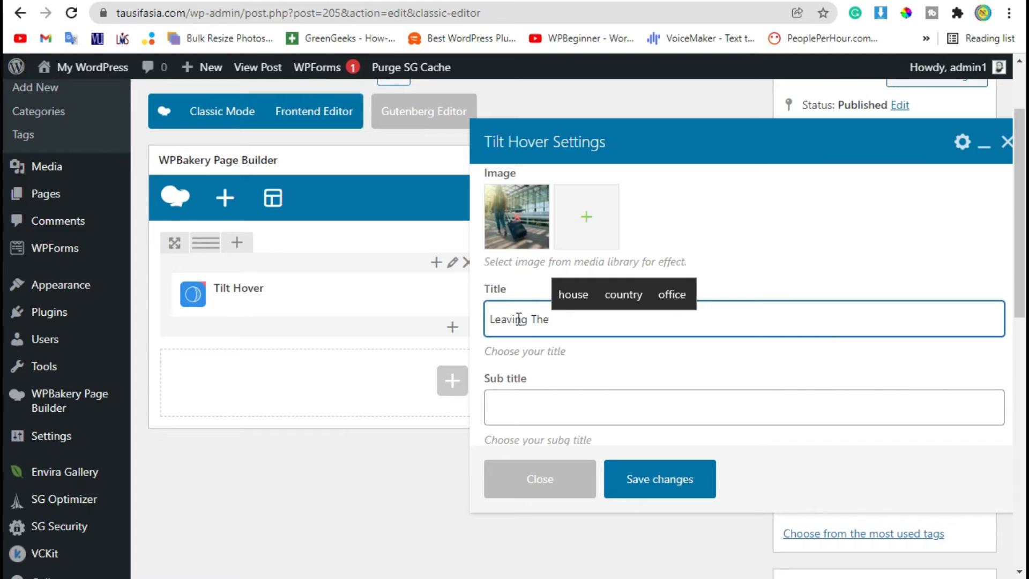
Enter "Making the Future" as the element's subtitle and enable its transition
click(503, 409)
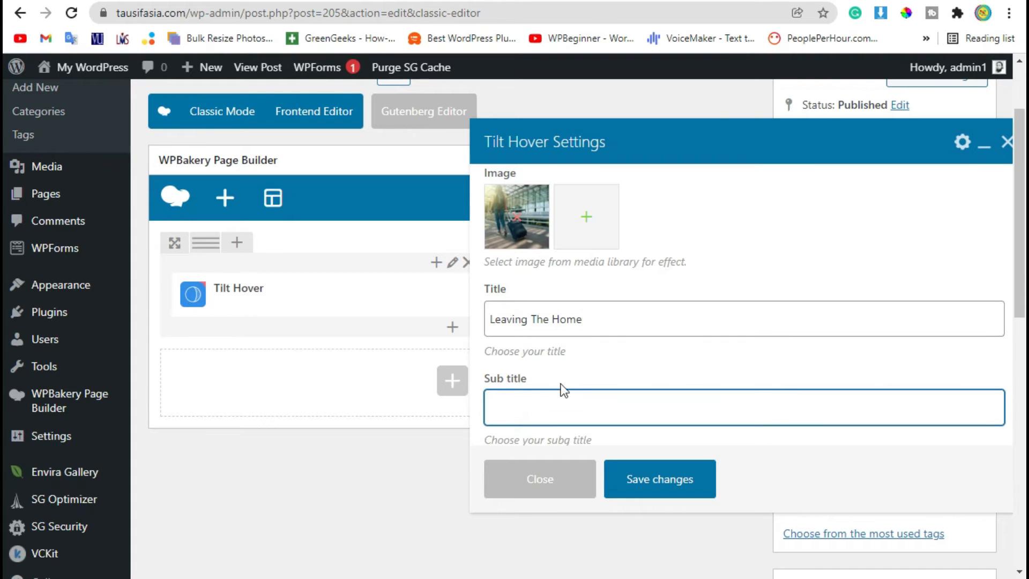
scroll(528, 395, down, 2)
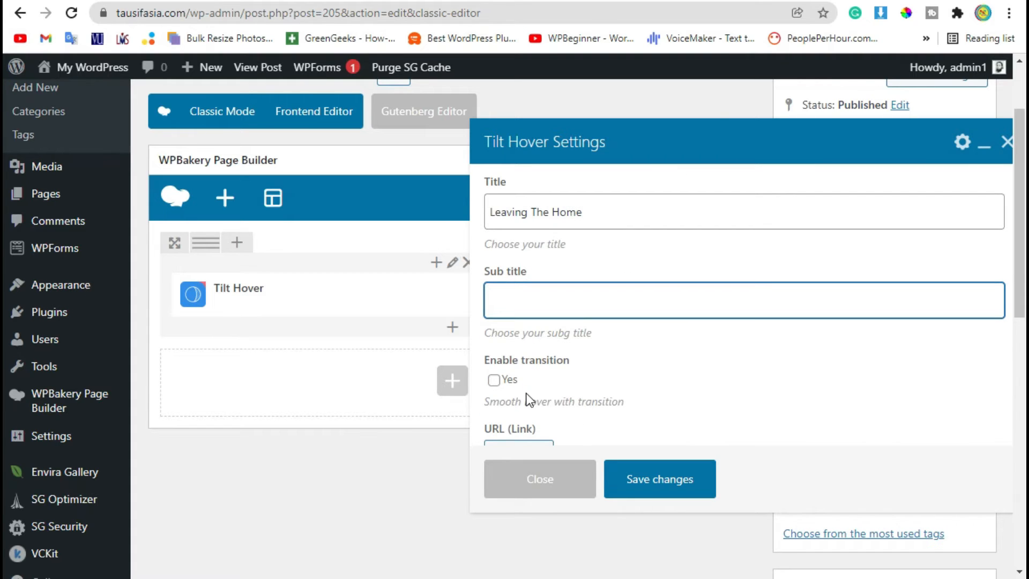
text(Making the Future)
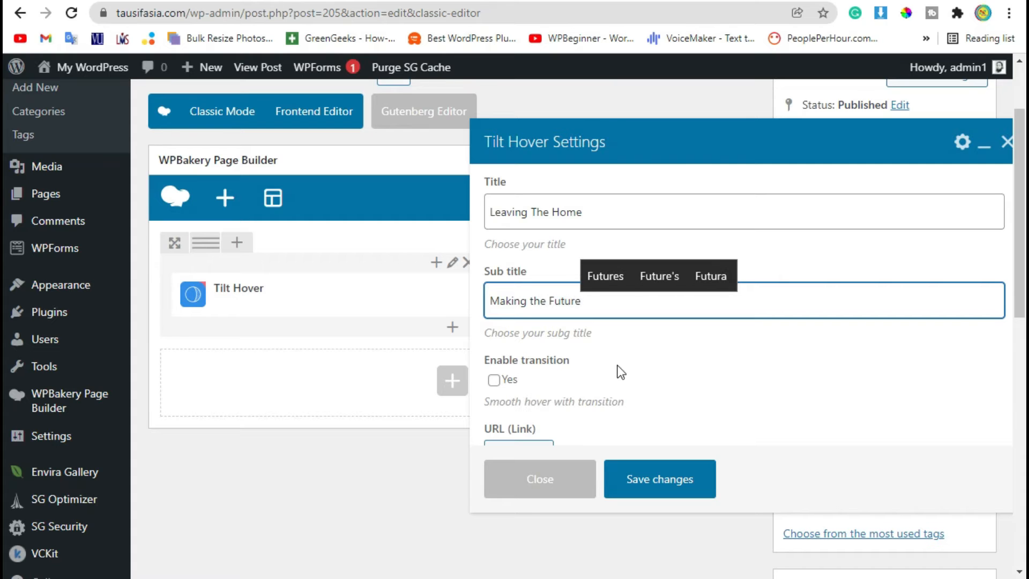
scroll(627, 369, down, 2)
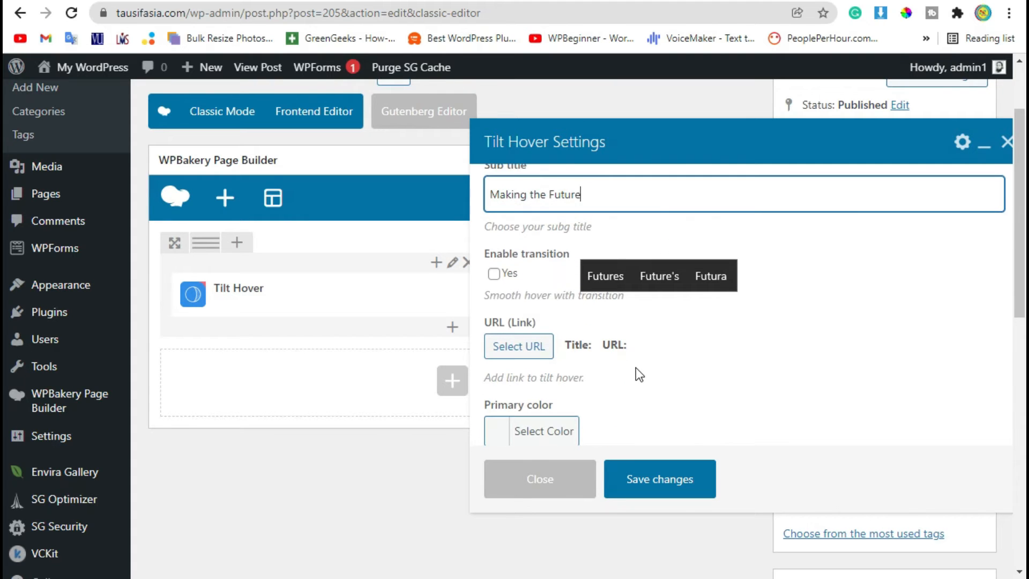
click(493, 273)
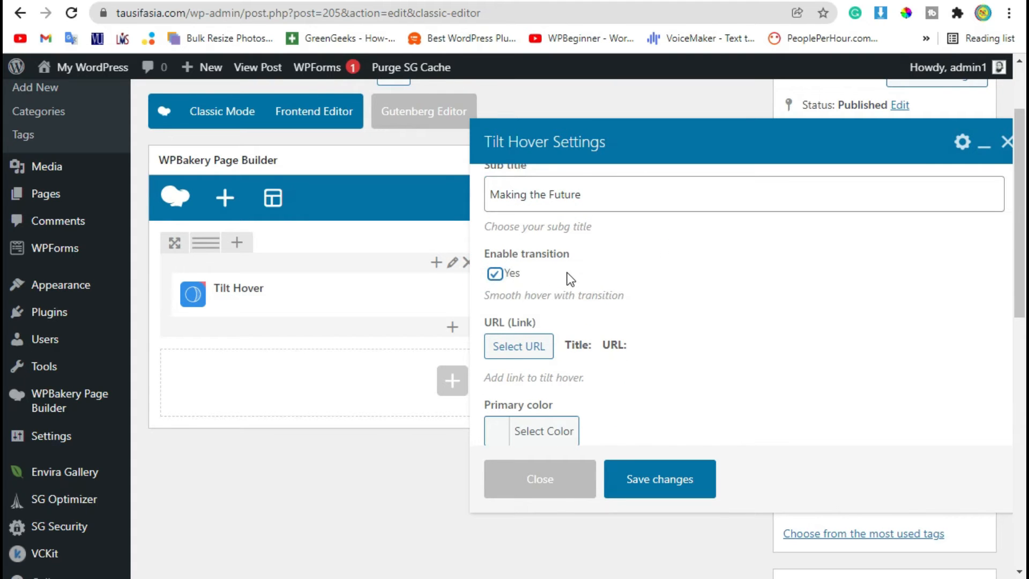
Save the Tilt Hover element with its remaining color, opacity and font options at their defaults, and preview the post
scroll(569, 278, down, 2)
scroll(622, 329, down, 2)
scroll(546, 282, up, 1)
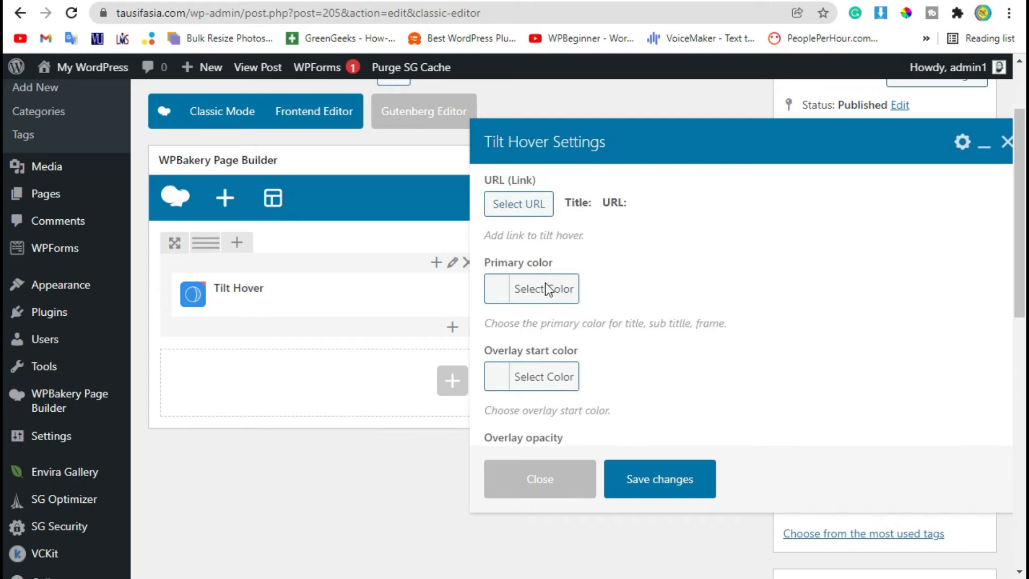
scroll(592, 292, down, 4)
drag(503, 259, 542, 277)
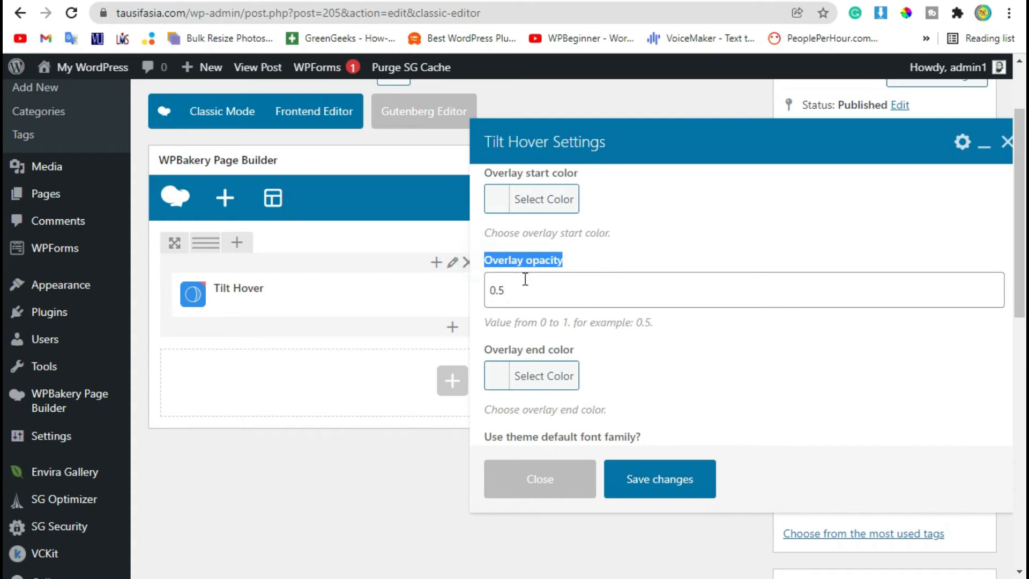
scroll(535, 306, down, 2)
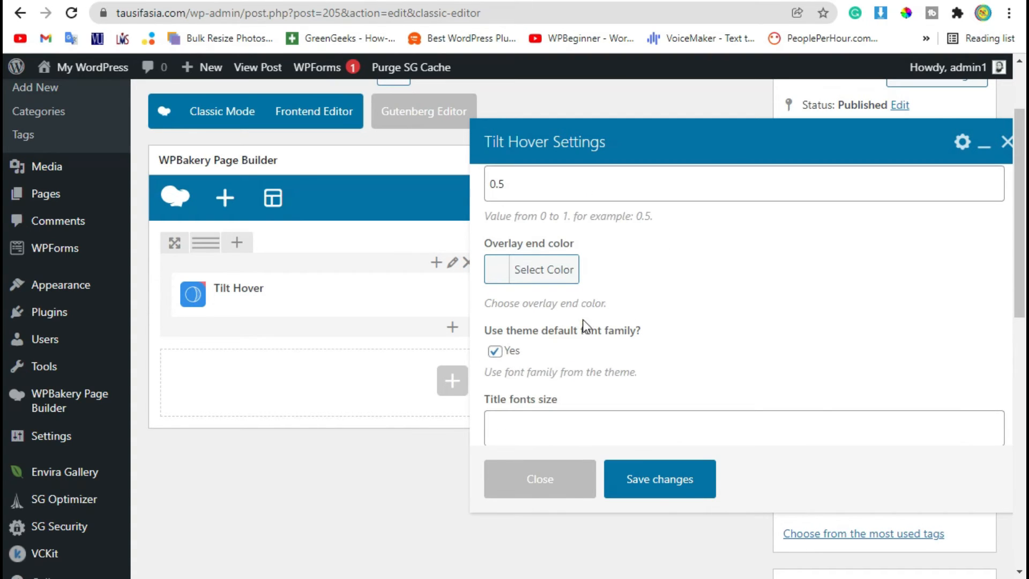
click(665, 497)
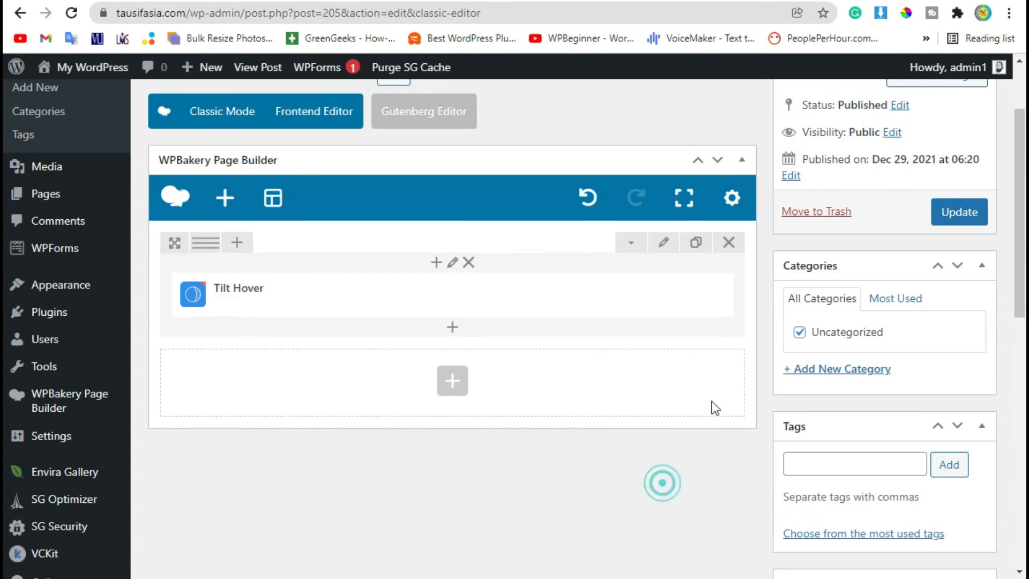
click(927, 92)
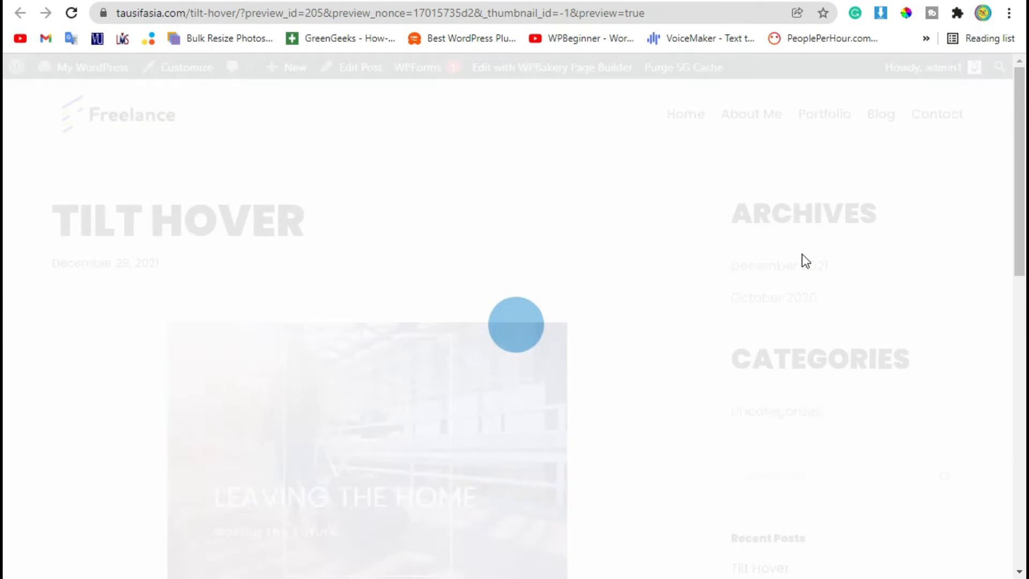
scroll(628, 264, down, 2)
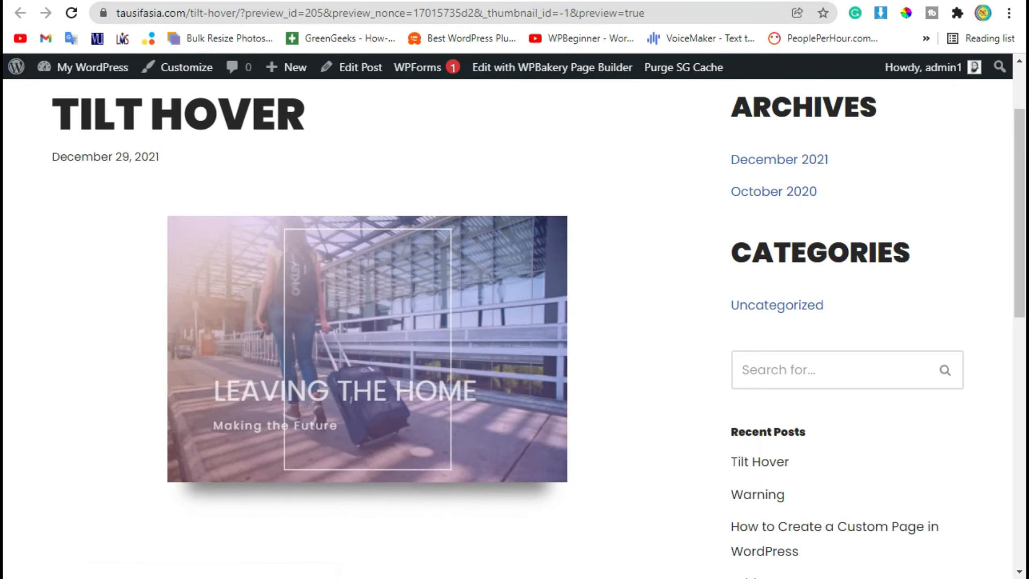
Return to the post editor, switch the Tilt Hover element to Style 2, and preview the post with that style
click(536, 0)
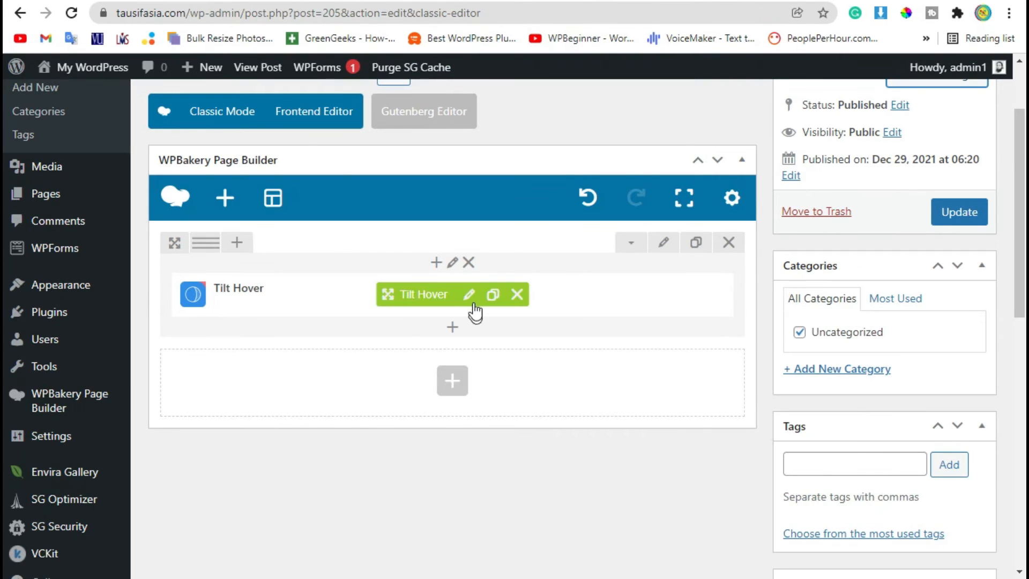
click(470, 296)
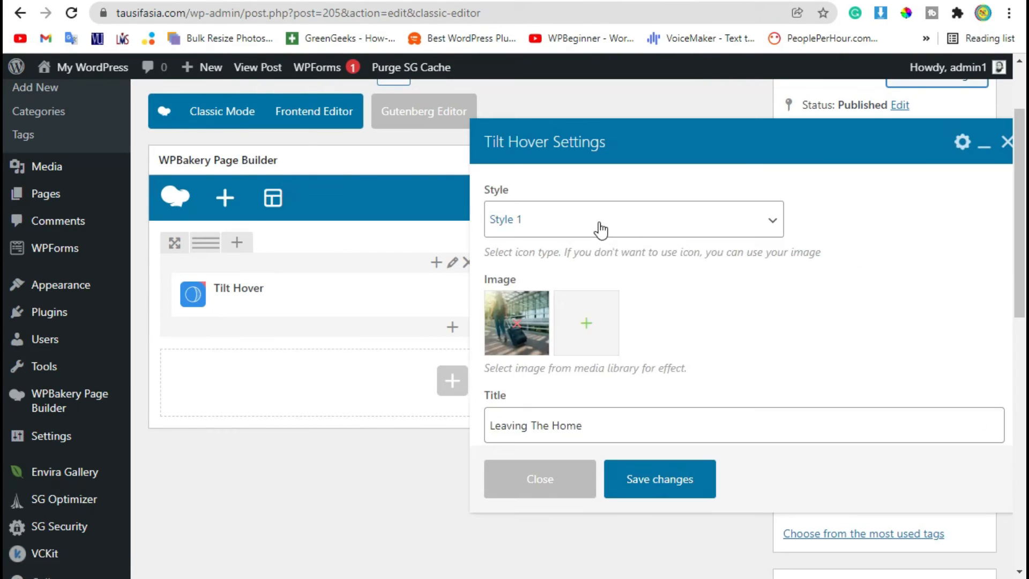
click(601, 222)
click(602, 266)
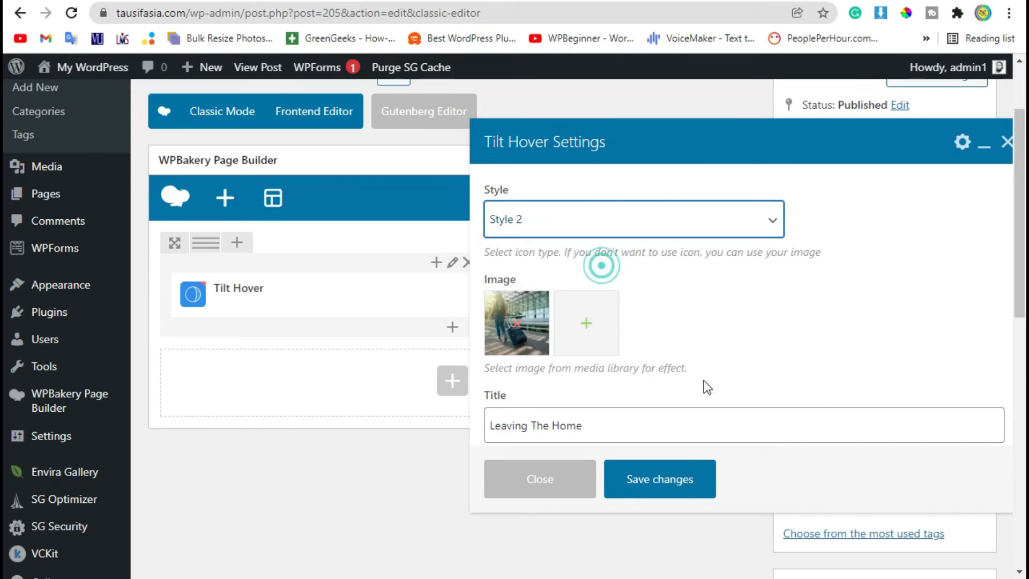
click(650, 471)
scroll(944, 107, up, 2)
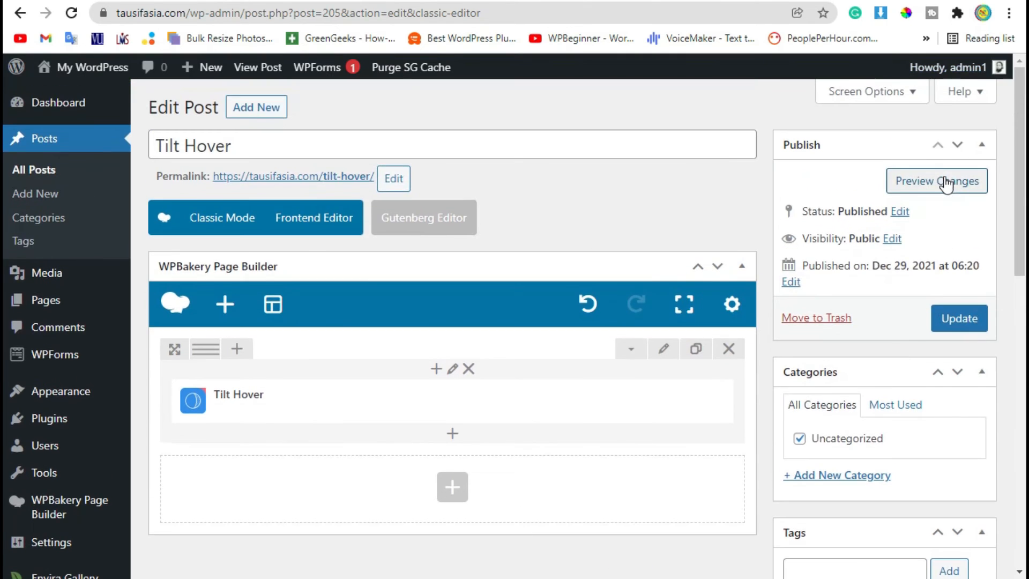
click(944, 178)
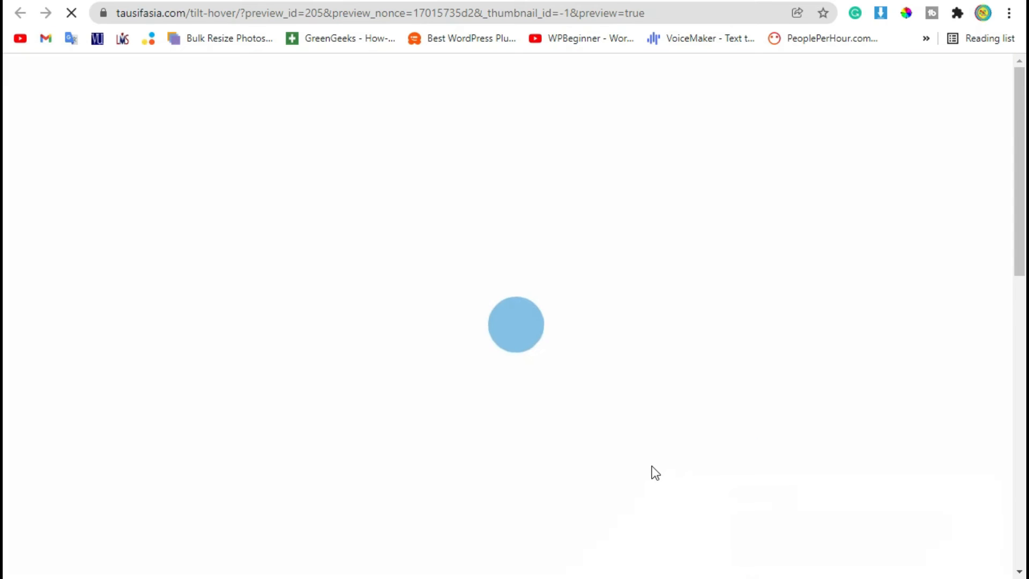
scroll(655, 374, down, 4)
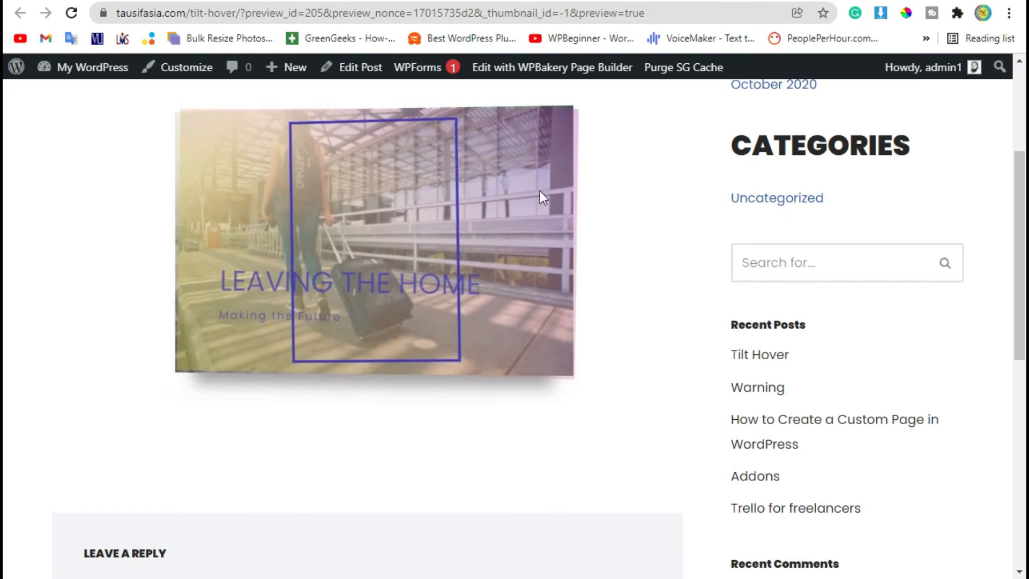
Return to the post editor, set the Tilt Hover element's style to Style 7, and preview the saved change
click(536, 1)
mouse_move(431, 418)
click(470, 401)
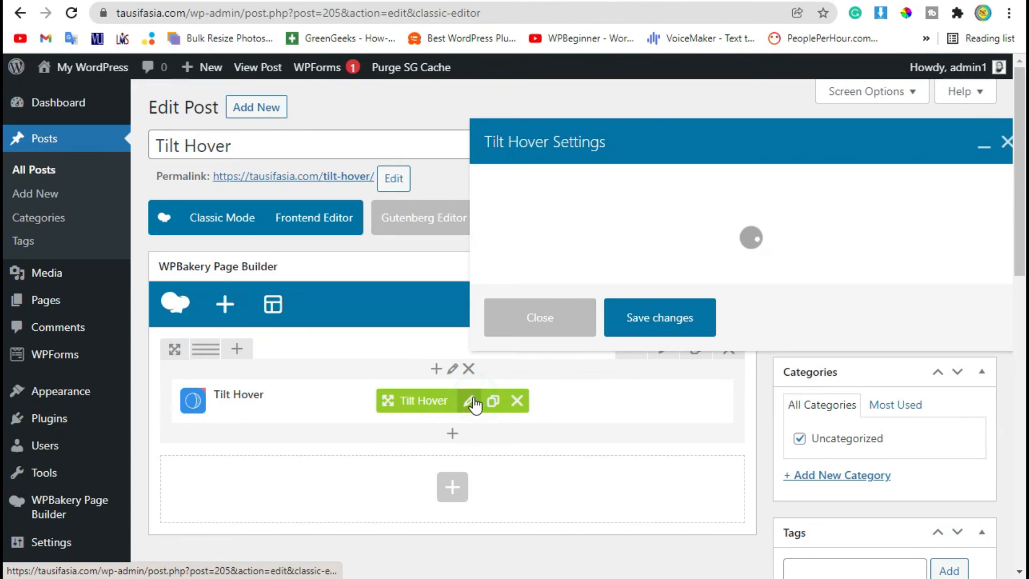
click(597, 218)
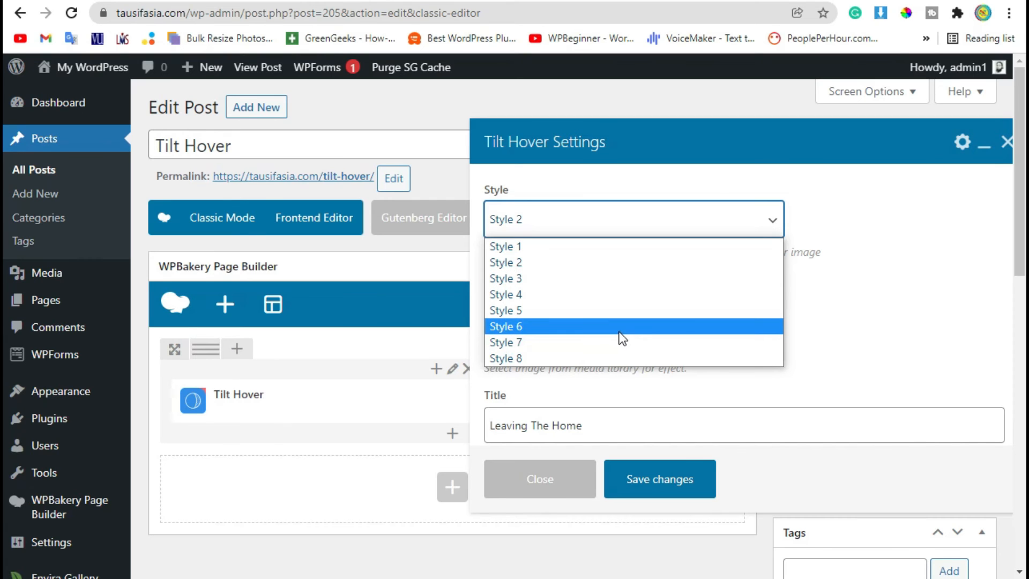
click(621, 345)
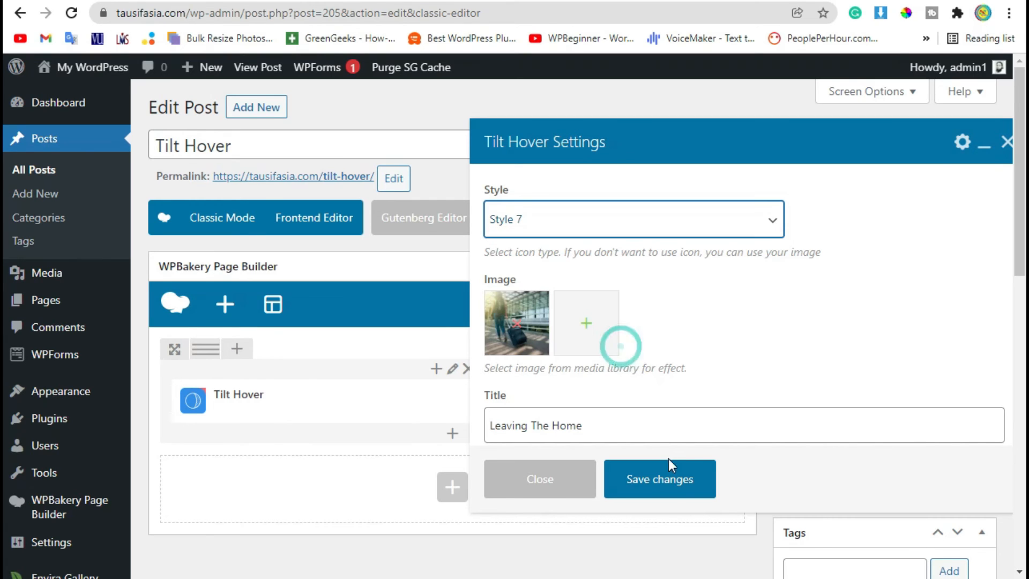
click(673, 489)
click(957, 185)
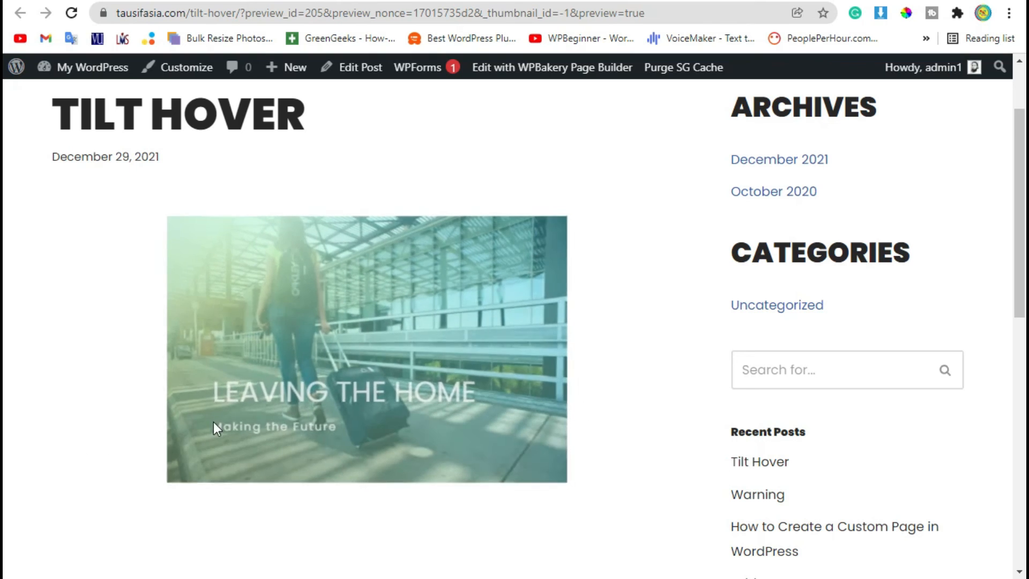
scroll(46, 474, up, 2)
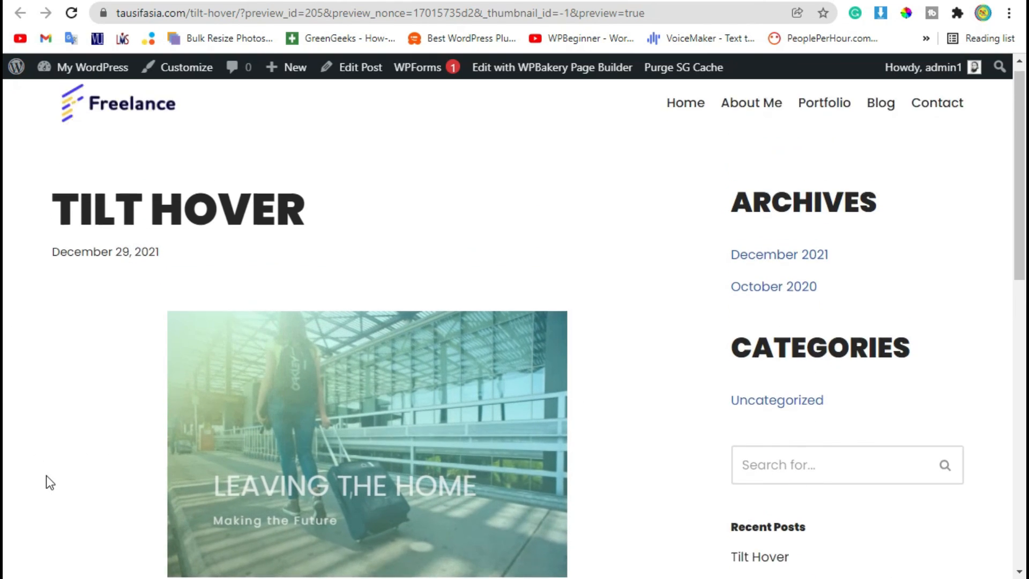
scroll(53, 482, down, 2)
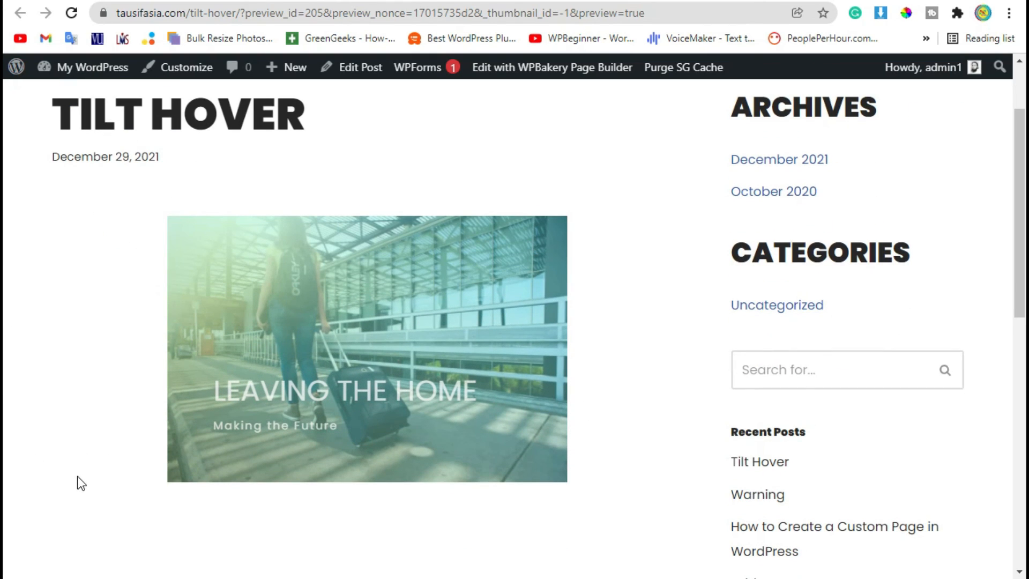